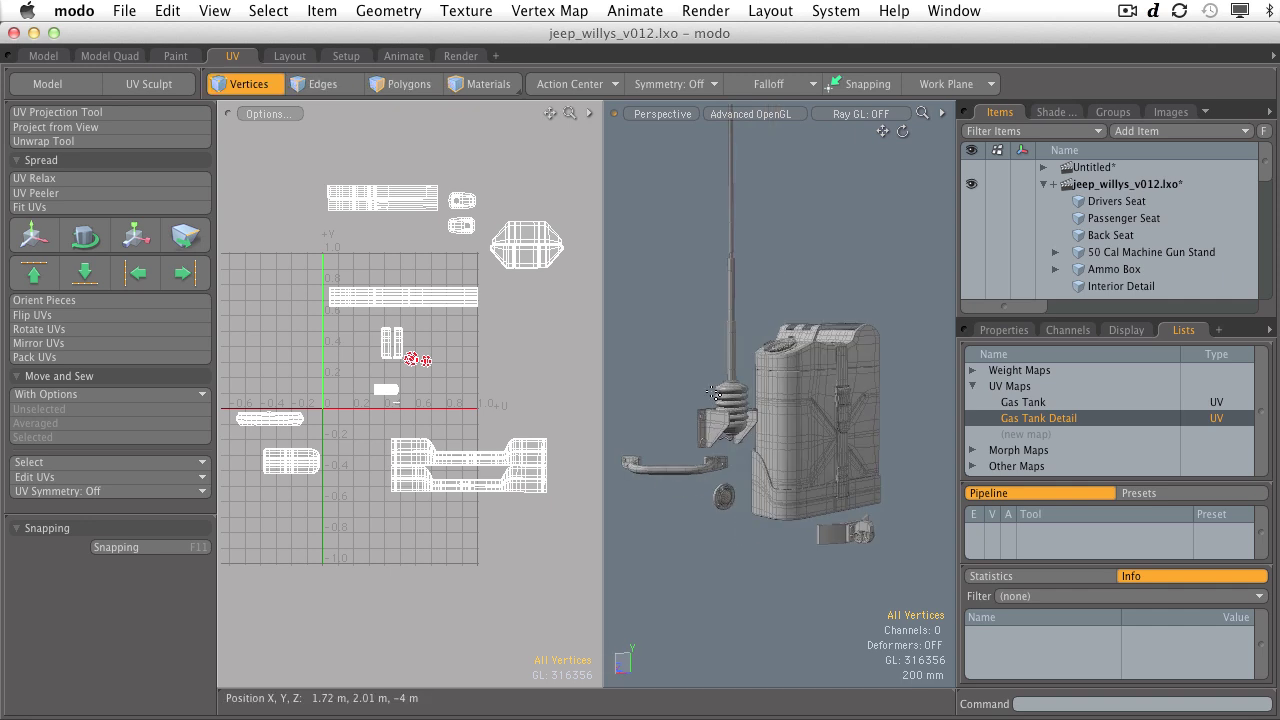
Select all islands of the Gas Tank Detail UV map to examine which model parts they cover, and clear the selection.
left_click_drag(810, 458, 780, 447, "alt")
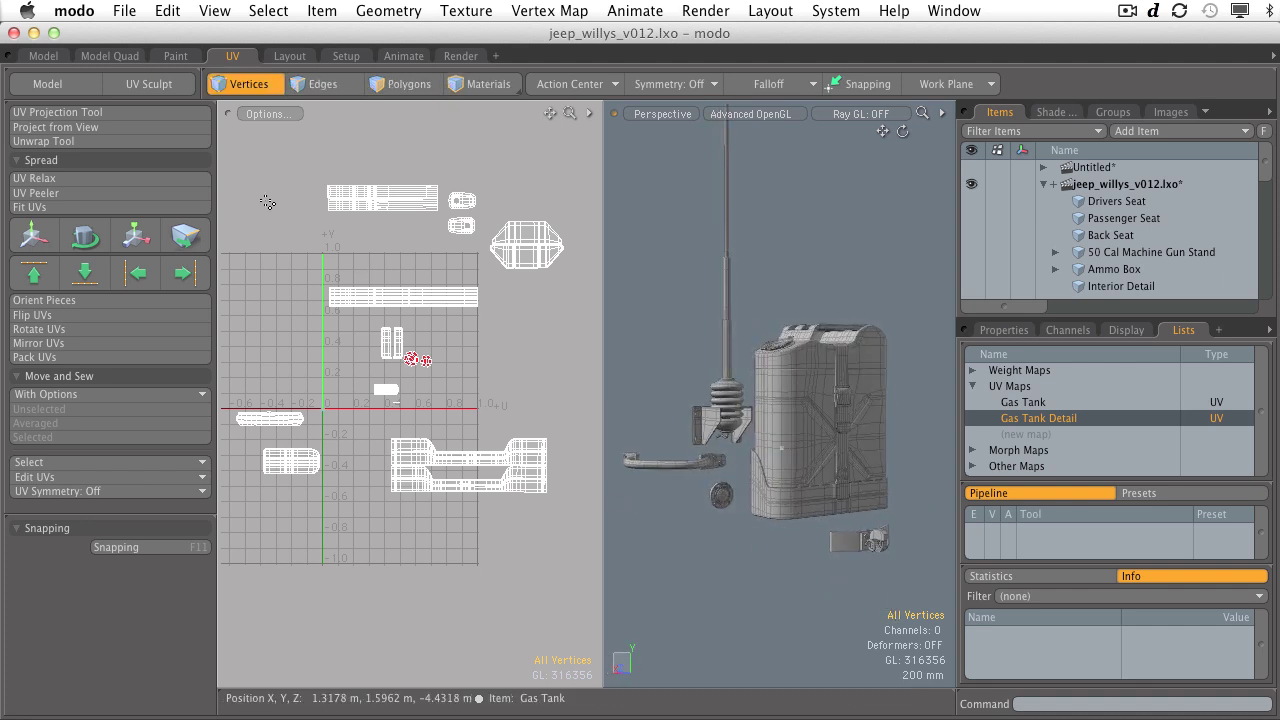
mouse_move(223, 153)
right_mouse_down()
mouse_move(356, 390)
mouse_move(572, 558)
mouse_move(600, 563)
right_mouse_up()
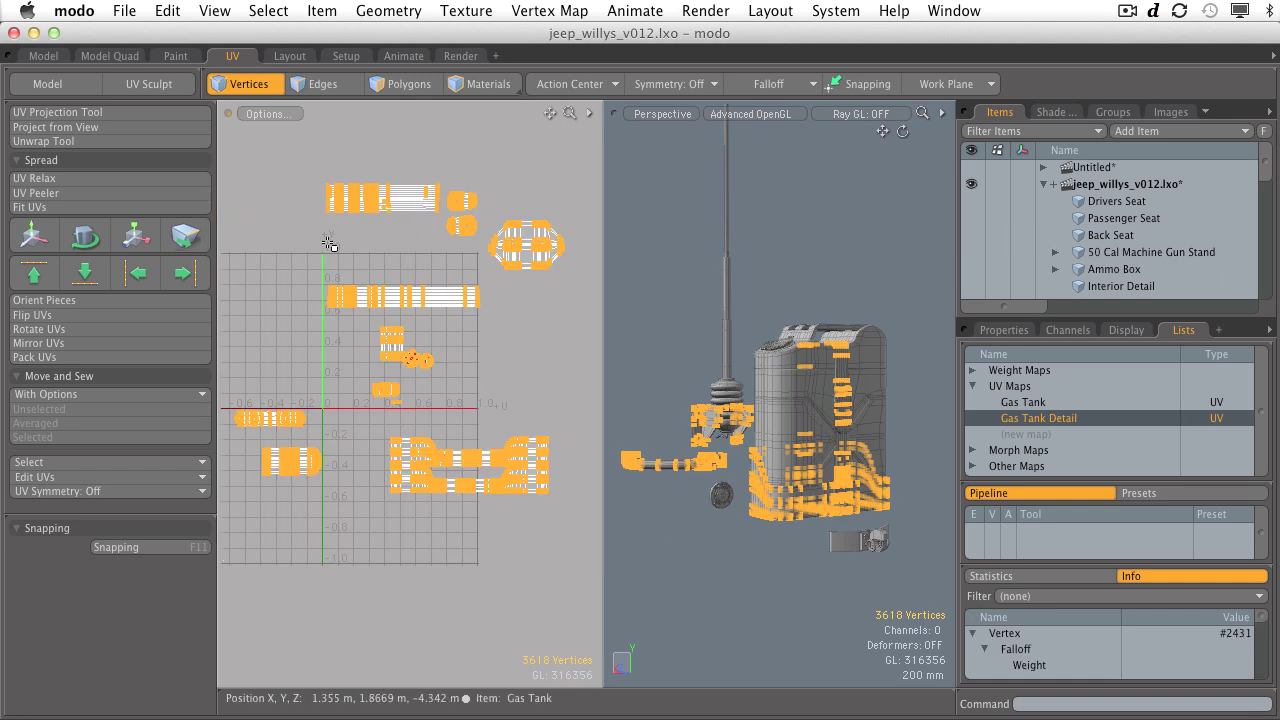
key("3")
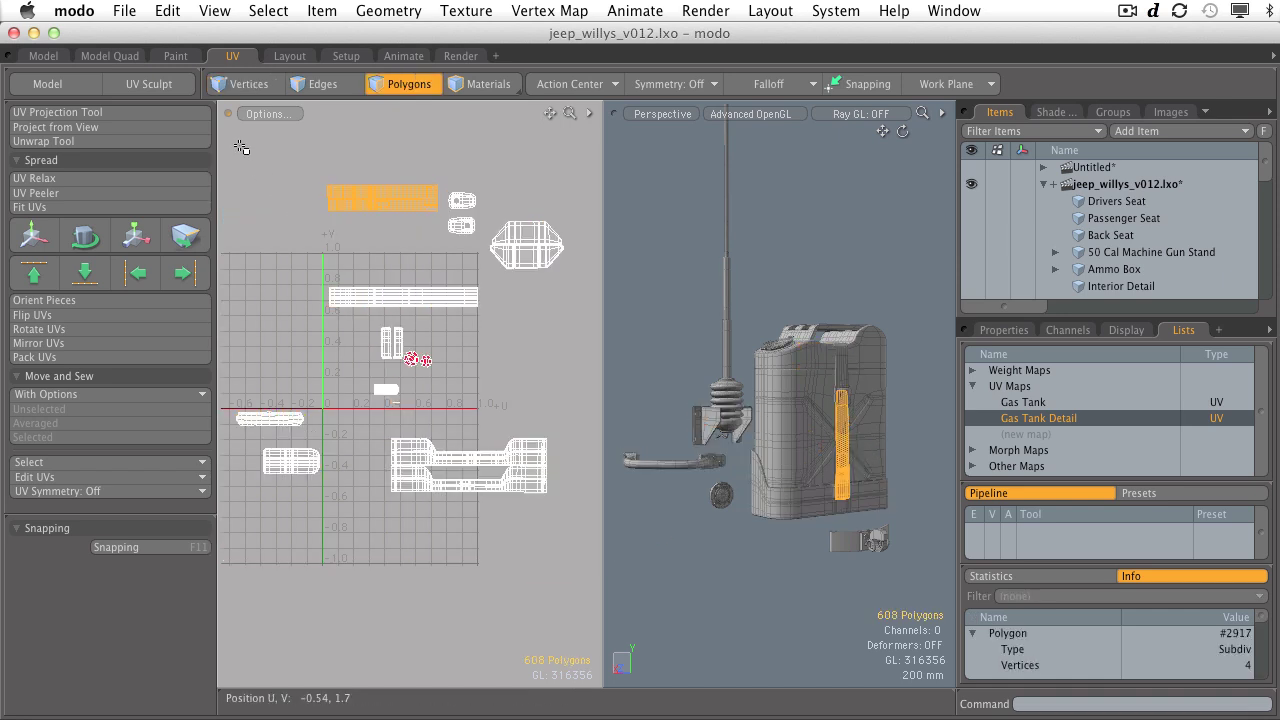
right_click_drag(223, 134, 563, 538)
left_click_drag(840, 400, 608, 443, "alt")
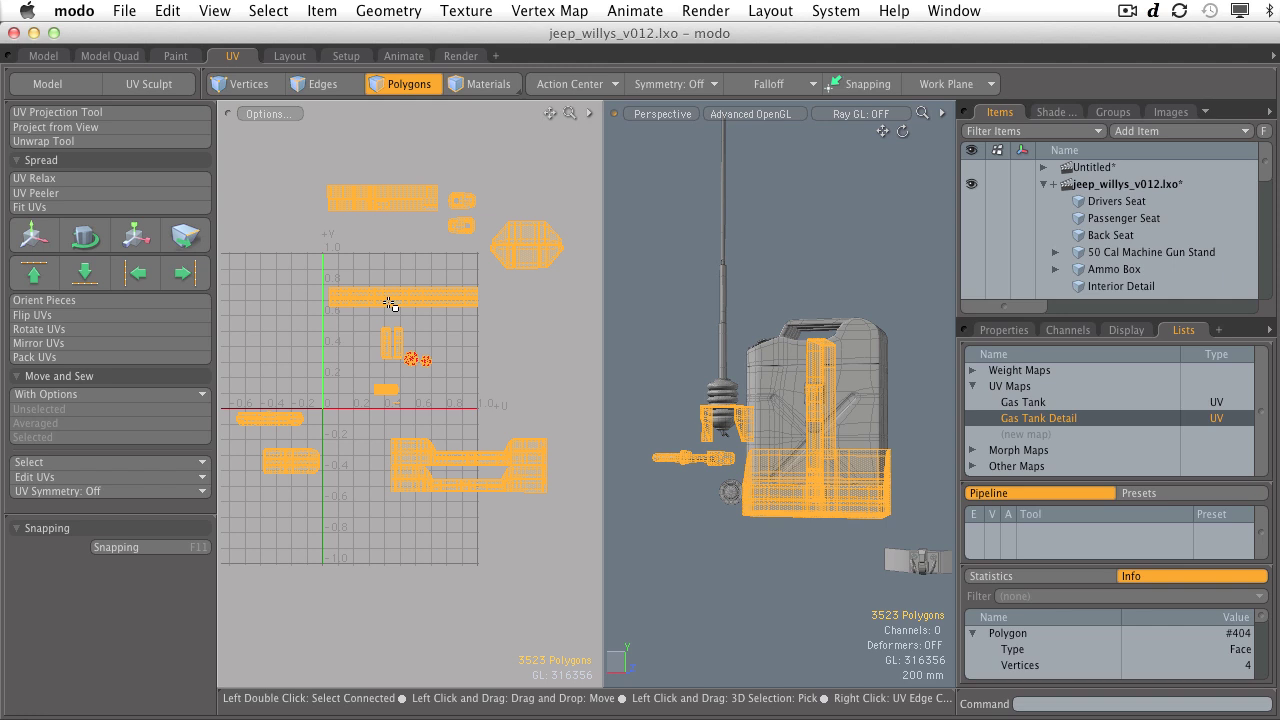
left_click_drag(779, 345, 732, 354, "alt")
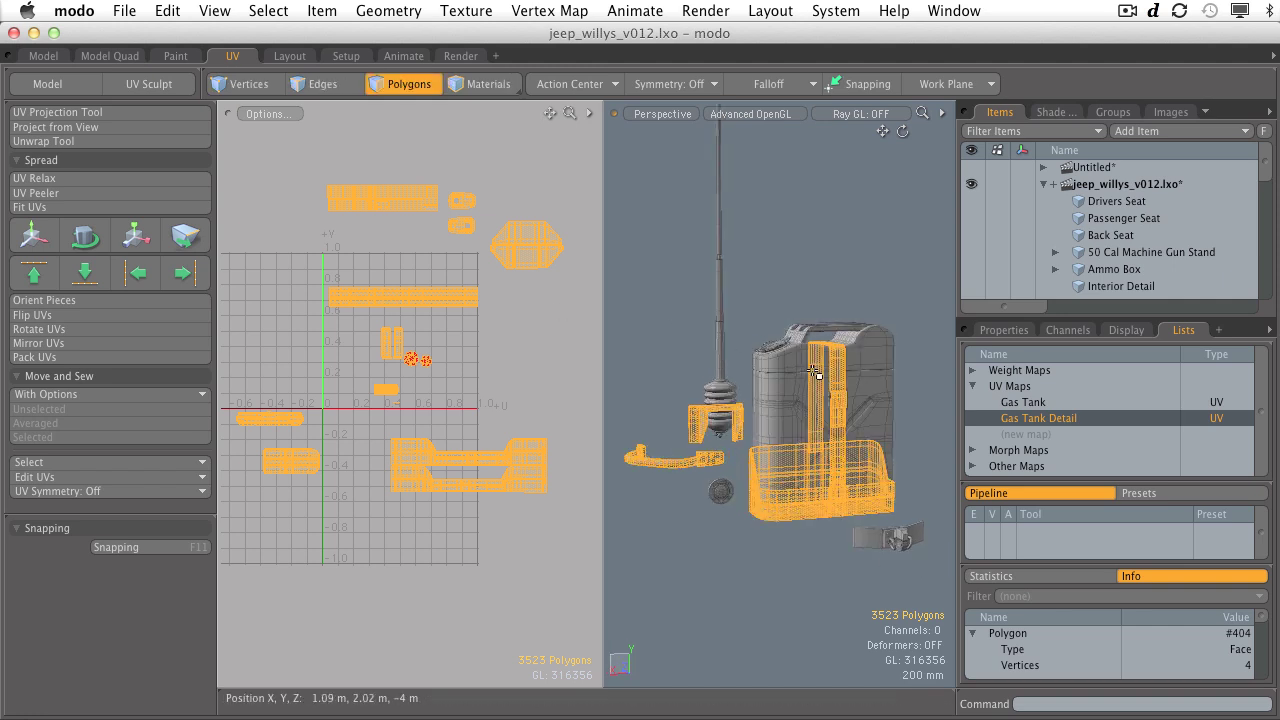
key("alt")
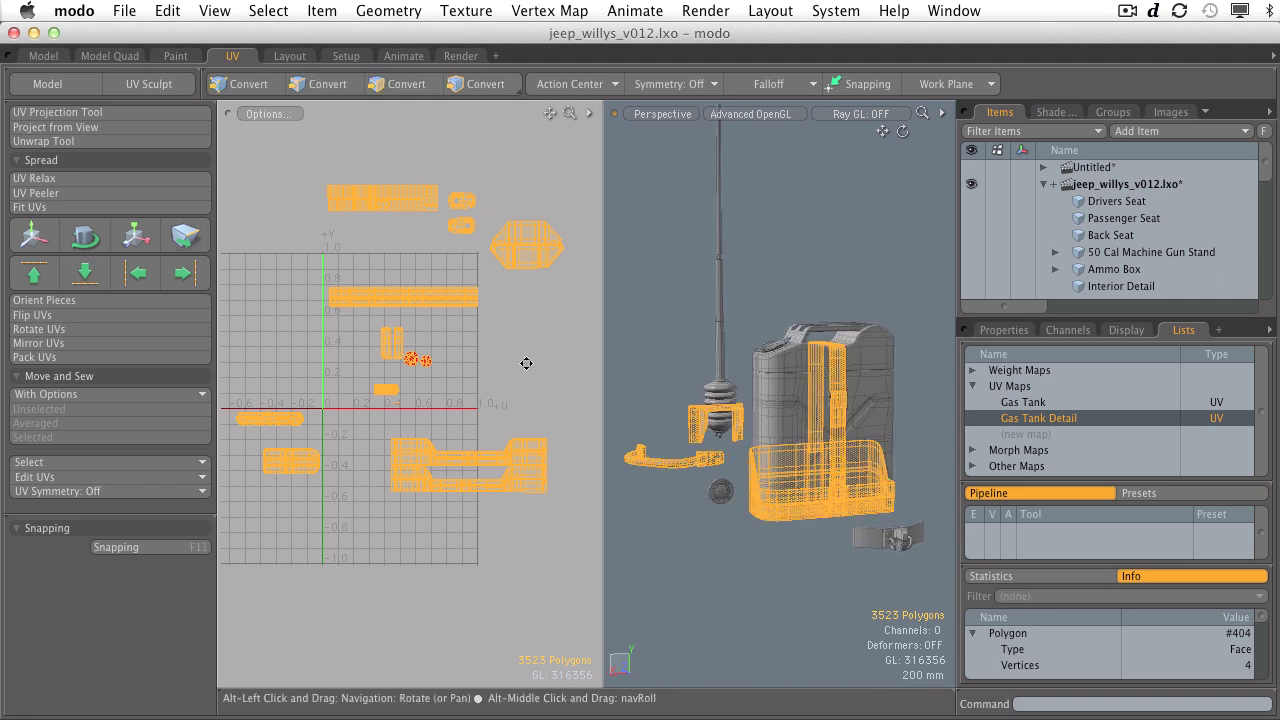
left_click(386, 349)
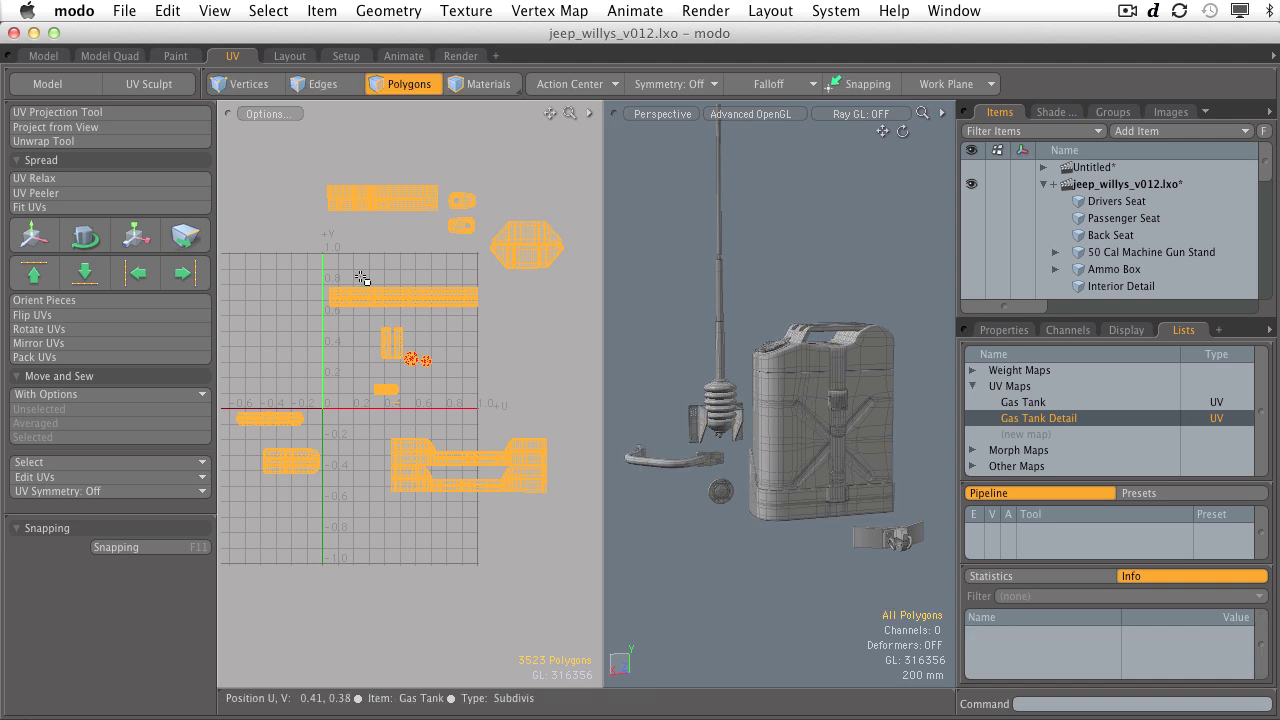
left_click(462, 474)
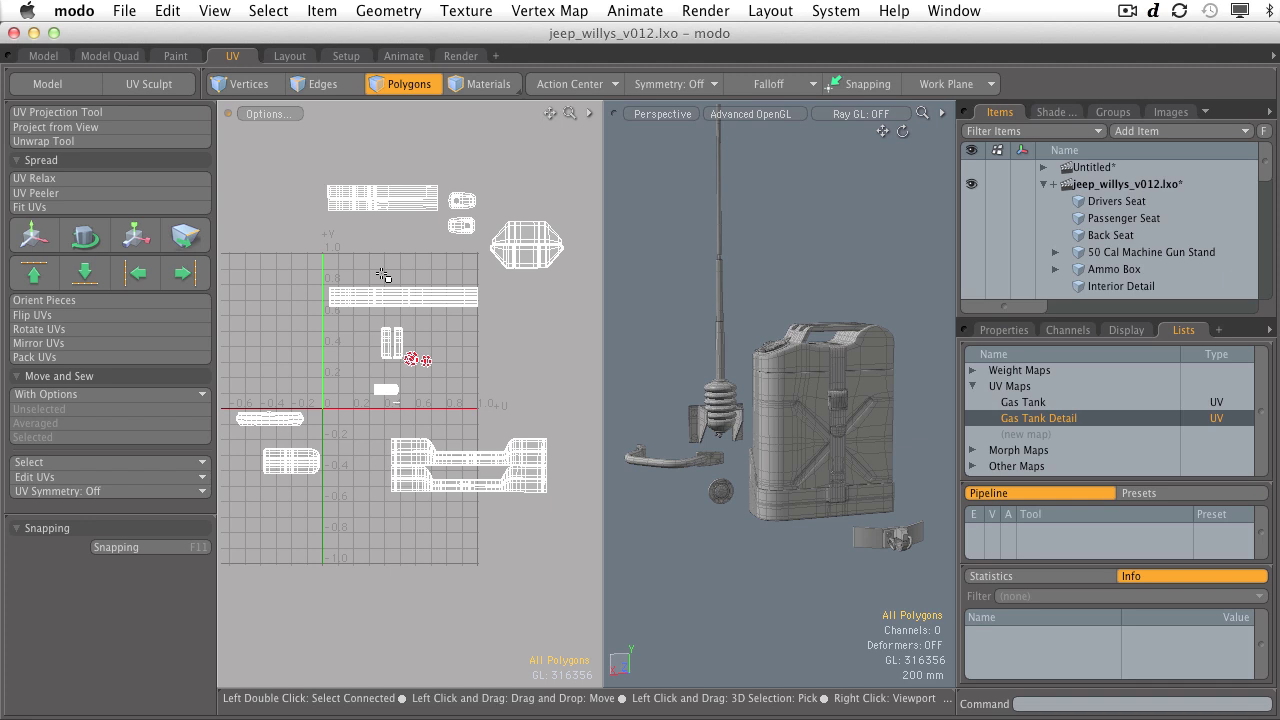
Move the front strap's UV island by -0.45 in V into the 0–1 UV square and clear the selection.
double_click(379, 206)
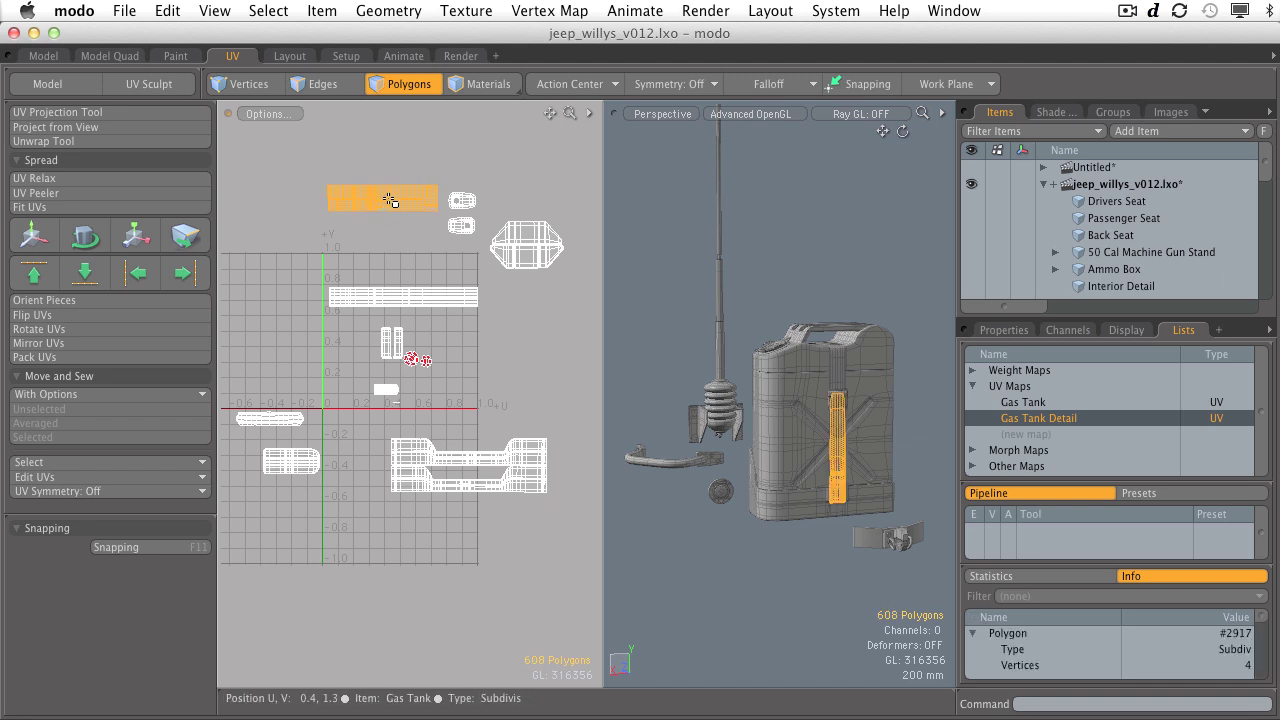
key("w")
left_click_drag(384, 160, 383, 220)
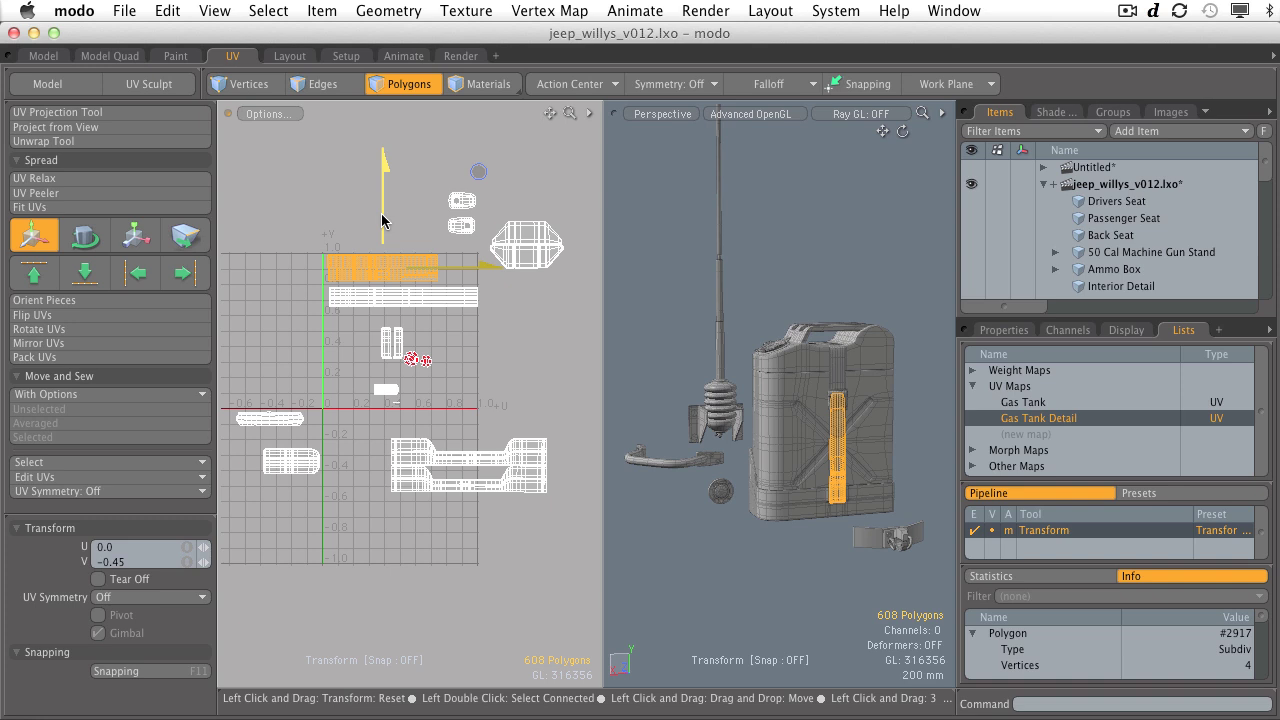
key("space")
left_click(465, 377)
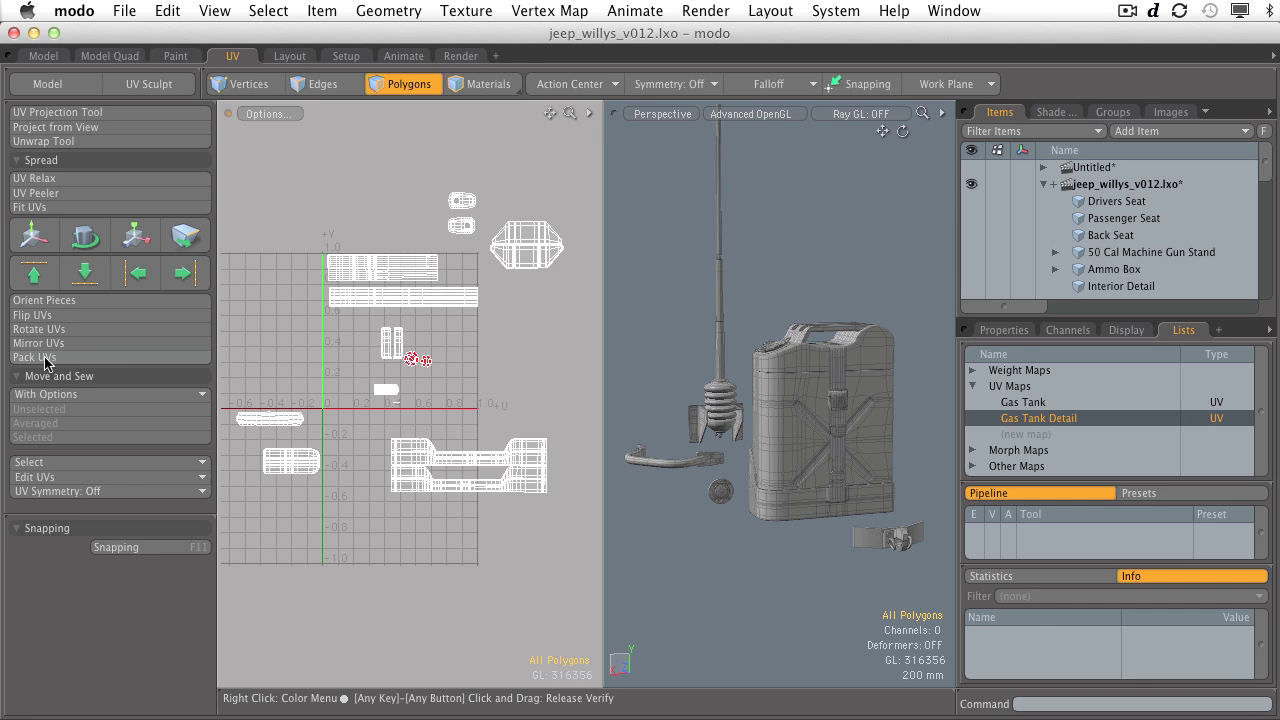
left_click(76, 360)
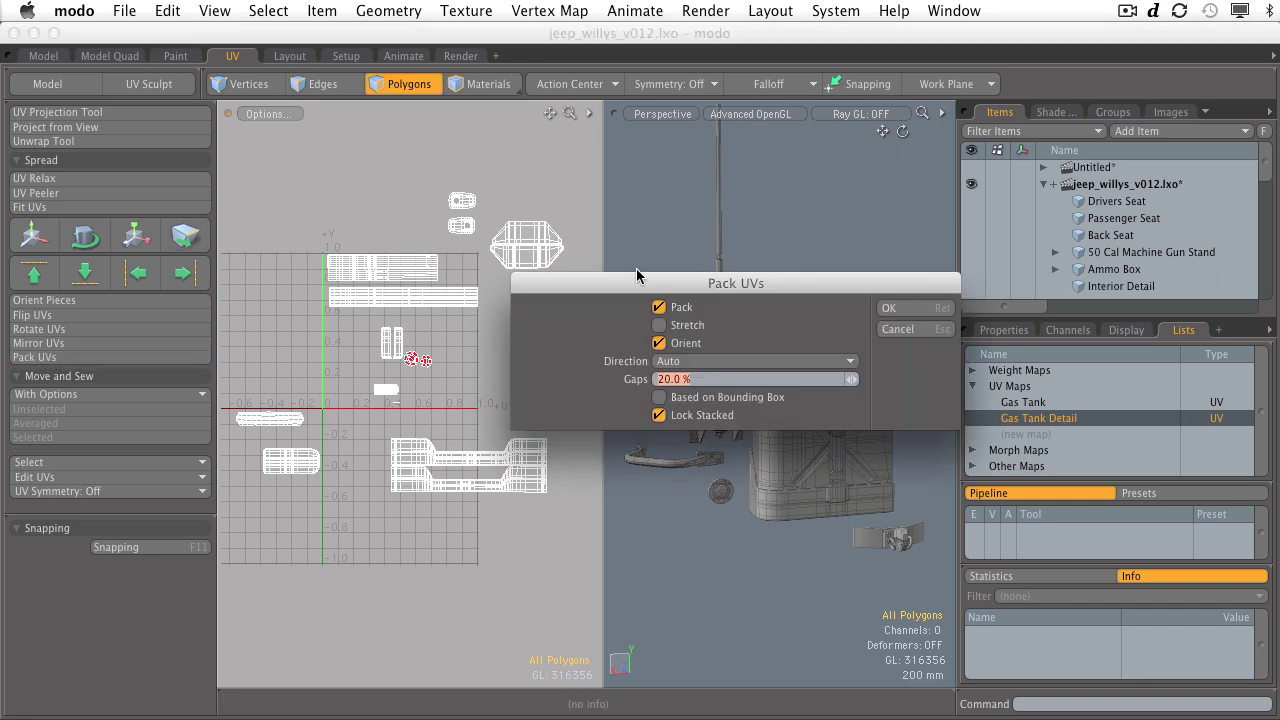
left_click_drag(636, 287, 575, 296)
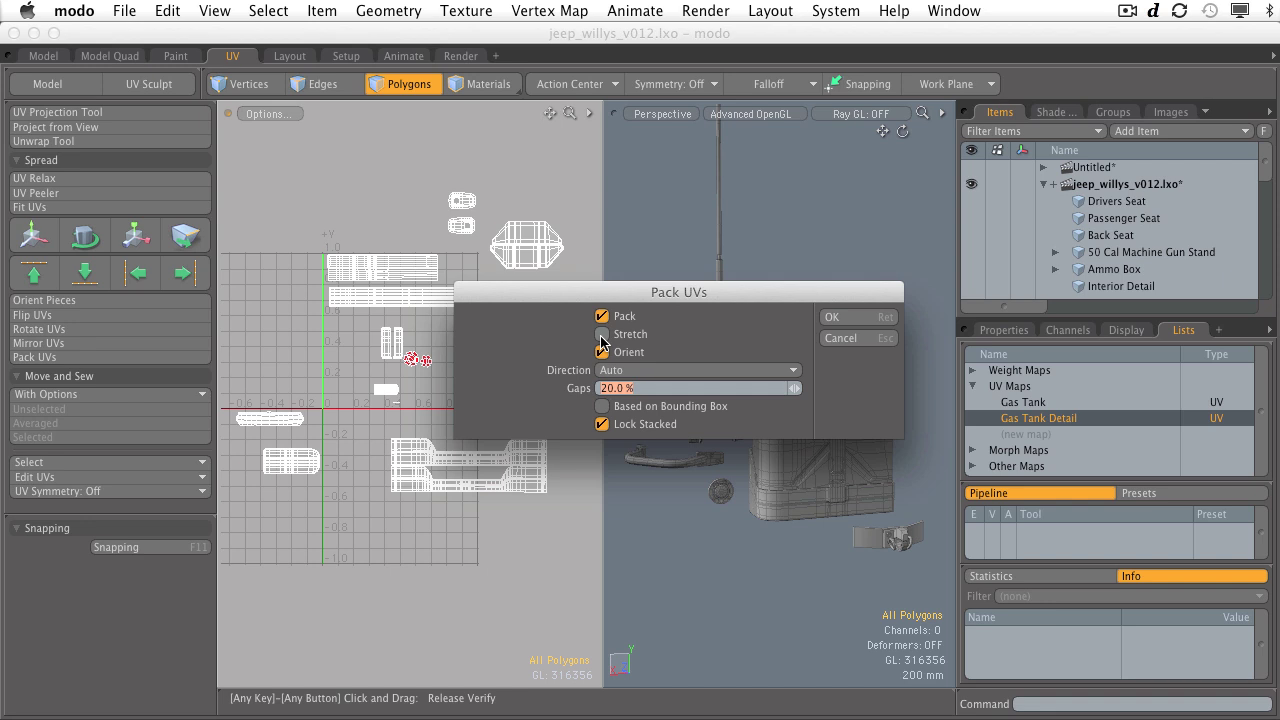
left_click(640, 371)
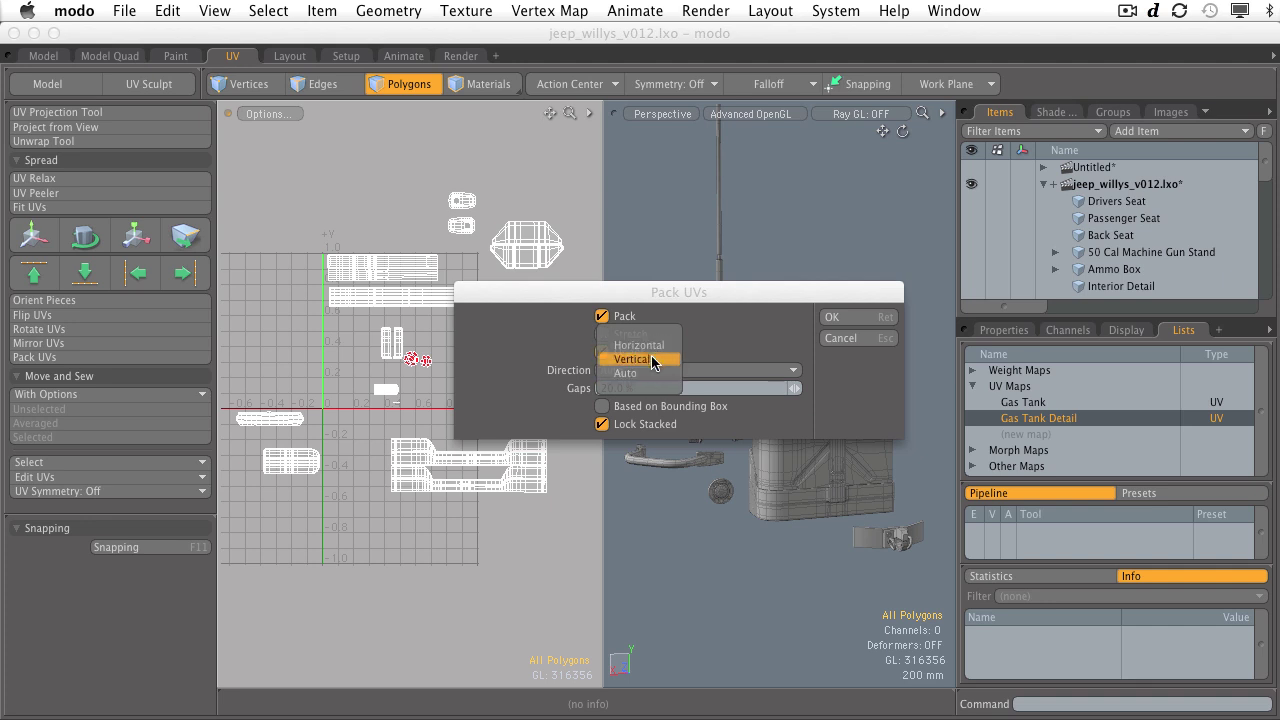
left_click(640, 373)
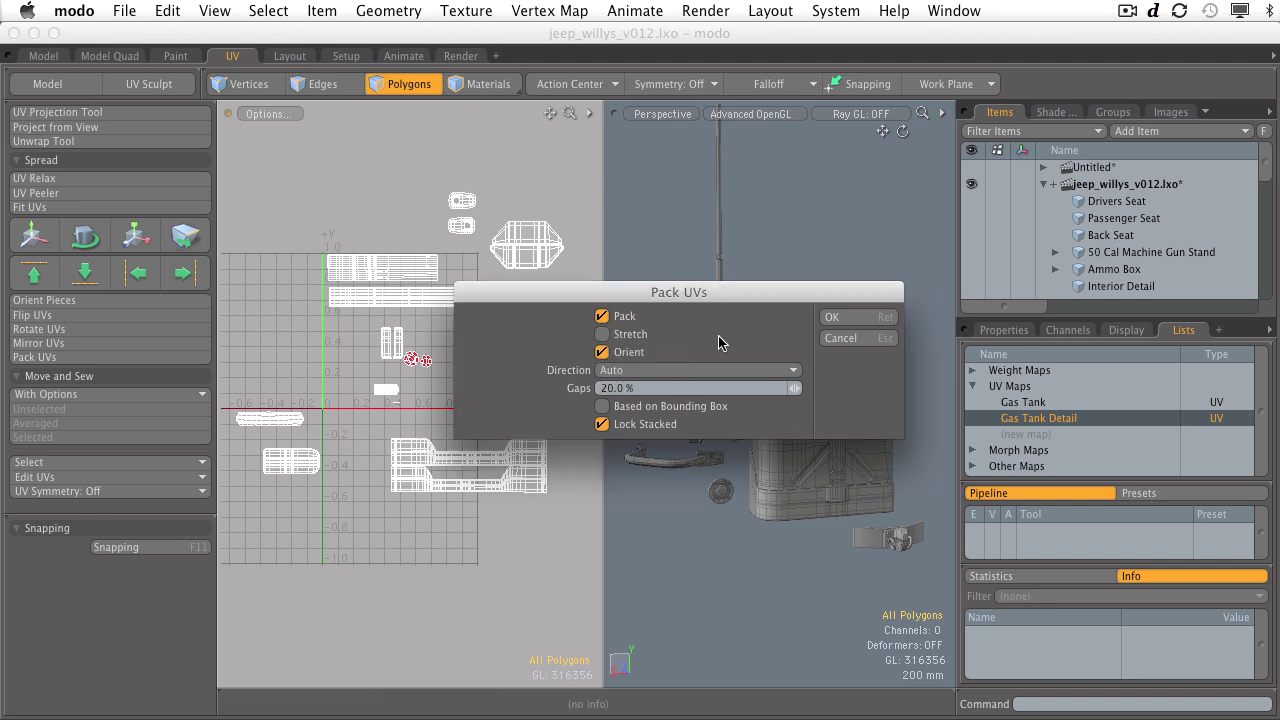
left_click(625, 390)
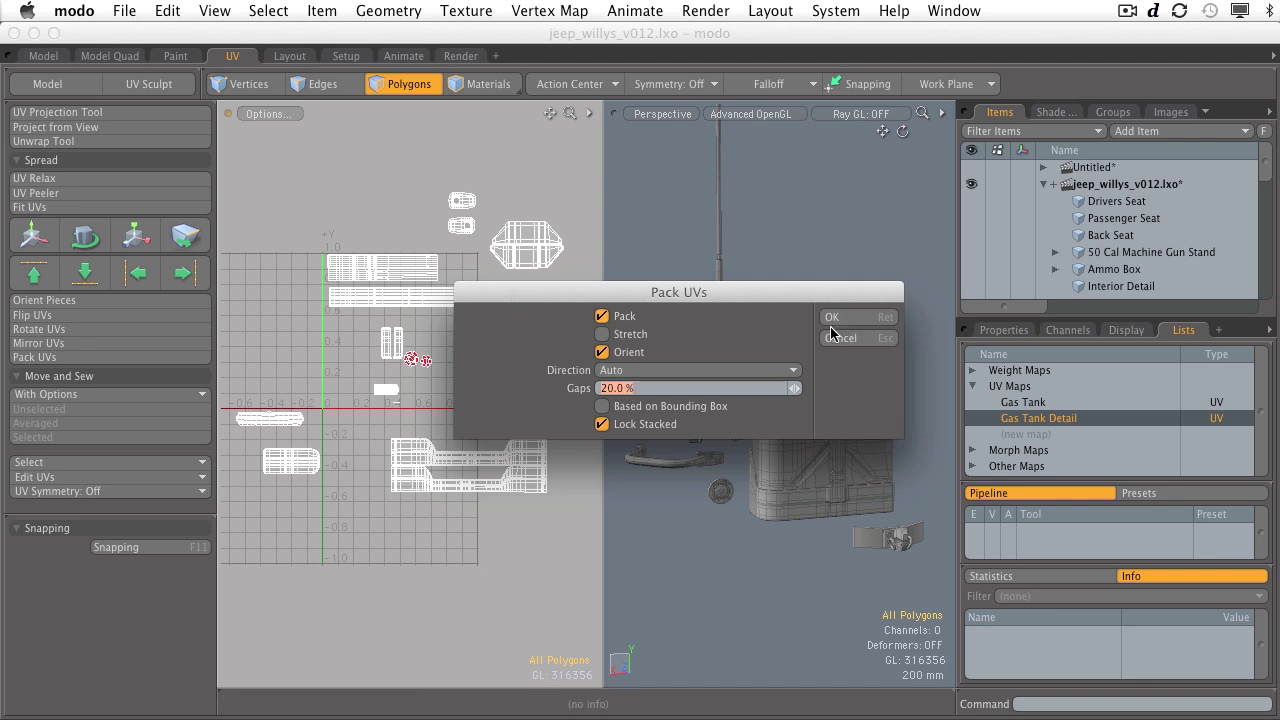
left_click_drag(579, 296, 611, 297)
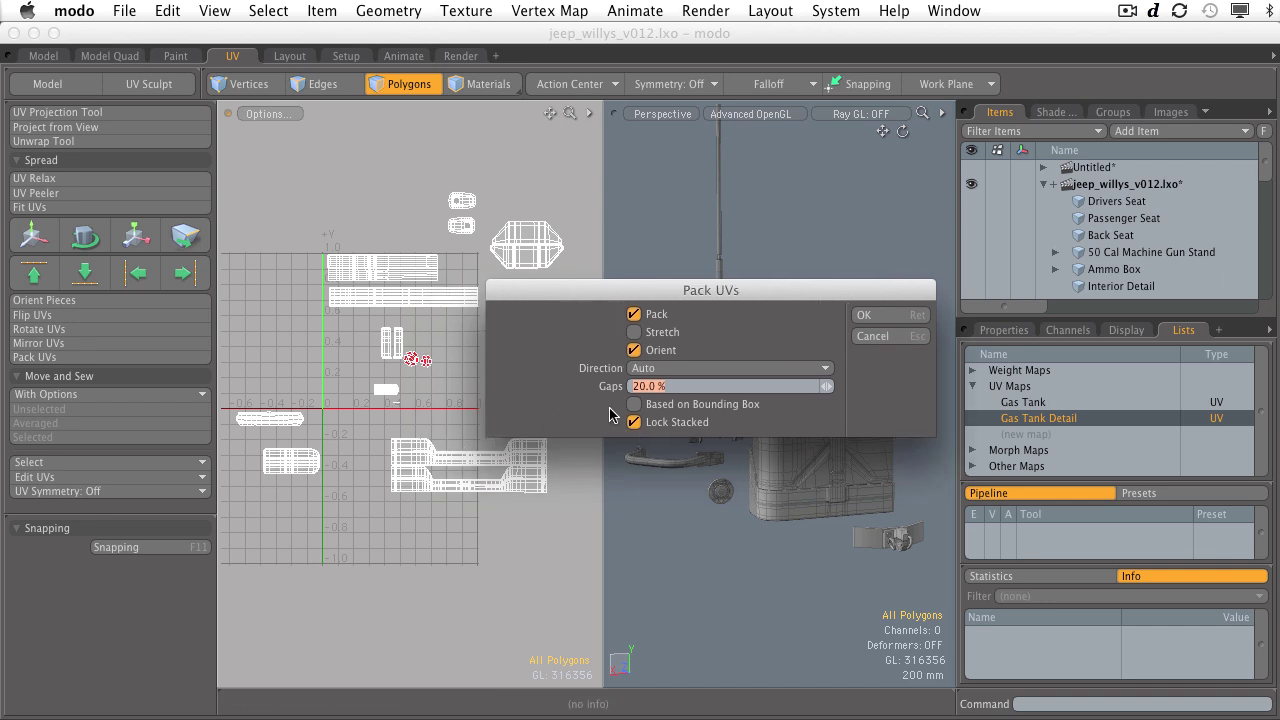
left_click(877, 341)
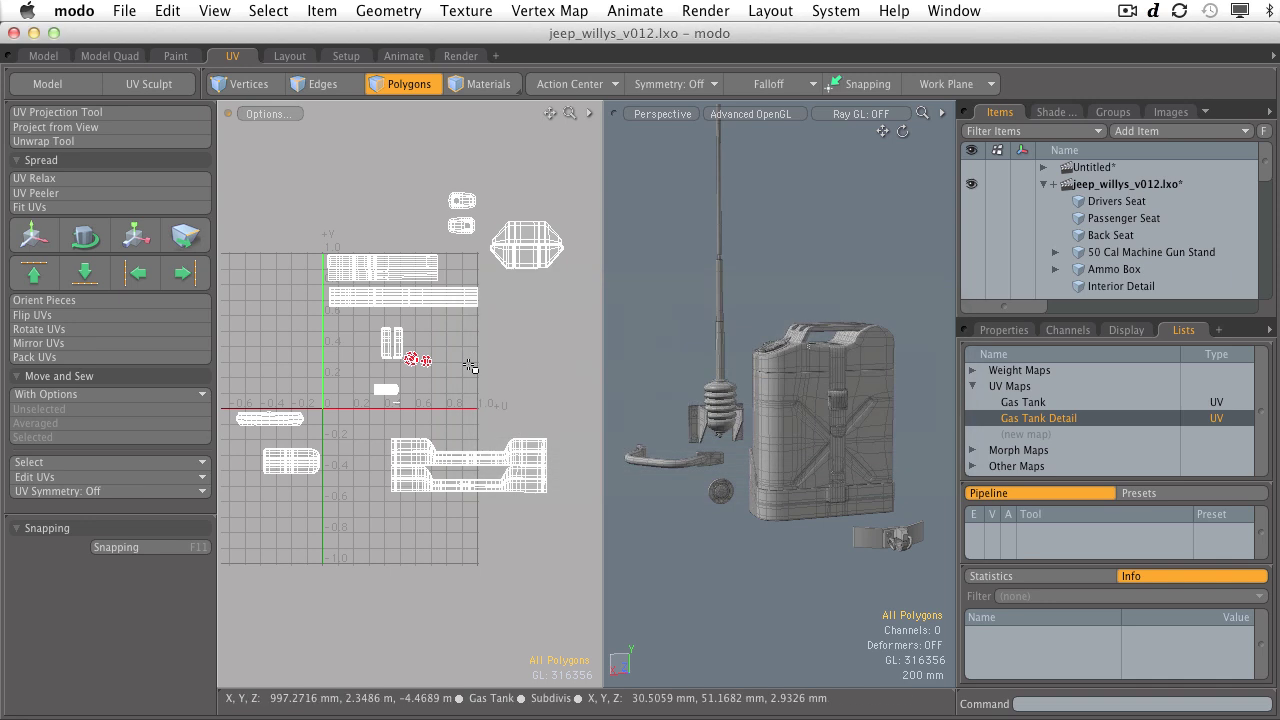
Examine the two stacked bolt-head UV islands and the matching bolts on the handle and antenna bracket.
scroll(574, 357, "up", 10)
left_click_drag(481, 383, 488, 381, "alt+shift")
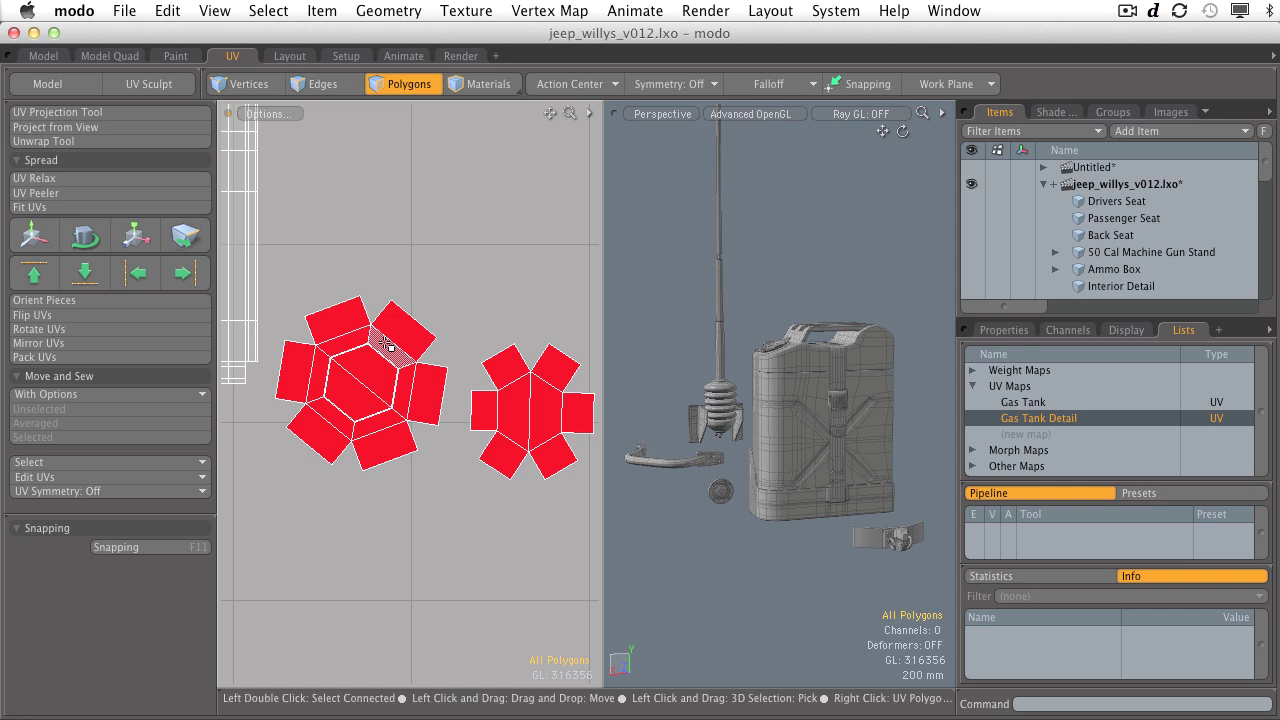
right_click_drag(629, 355, 789, 425, "ctrl+alt")
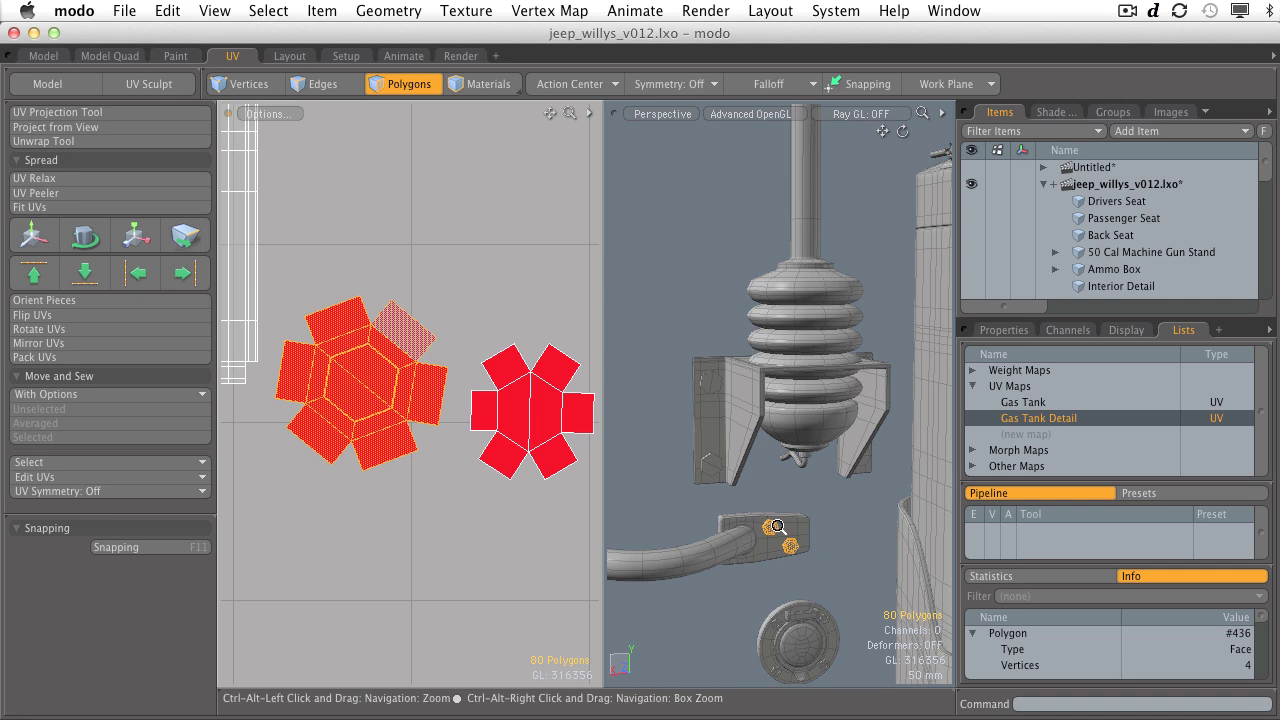
key("shift+a")
left_click_drag(785, 472, 705, 478, "alt")
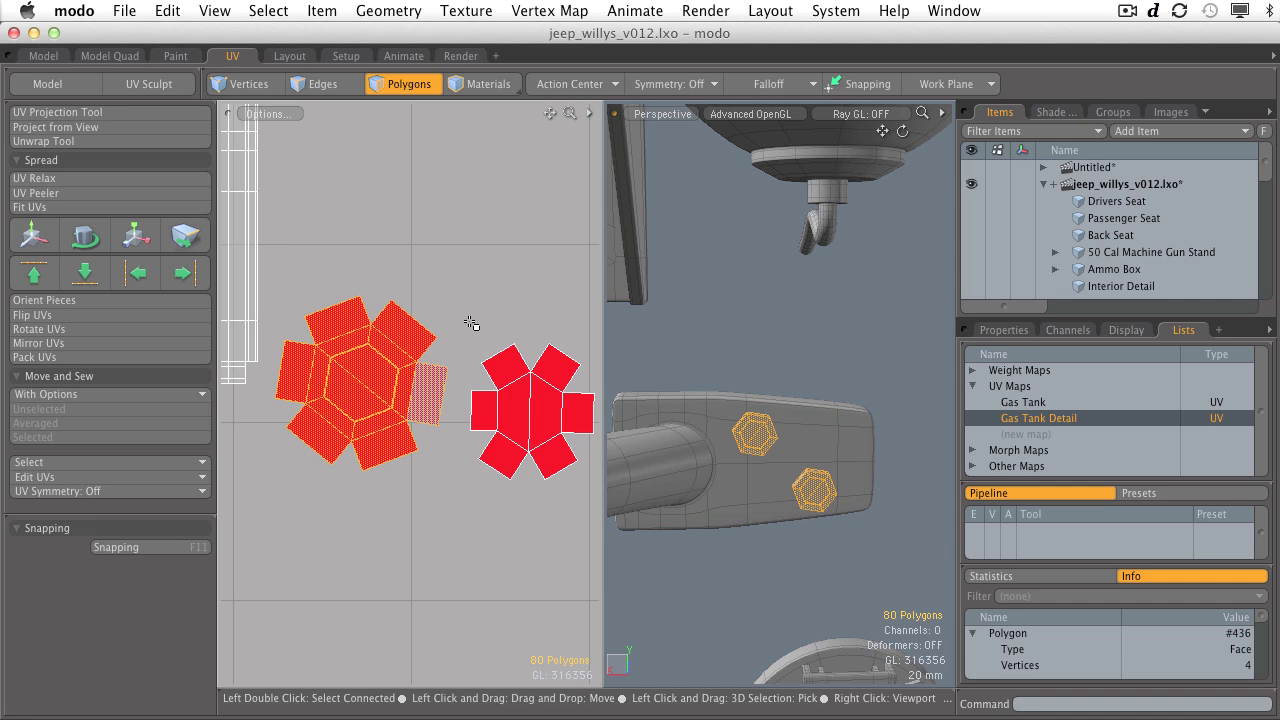
left_click_drag(471, 323, 289, 347, "ctrl+alt")
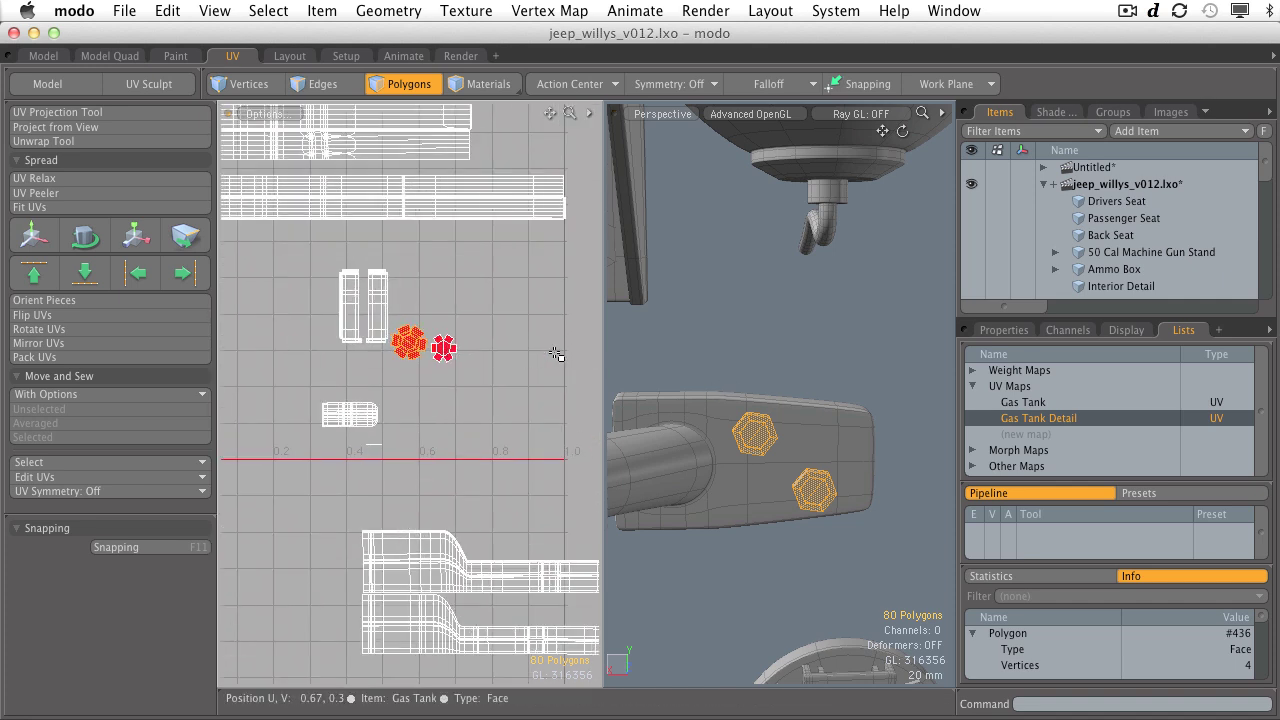
mouse_move(760, 400)
left_mouse_down("alt")
mouse_move(840, 381)
mouse_move(764, 394)
left_mouse_up("alt")
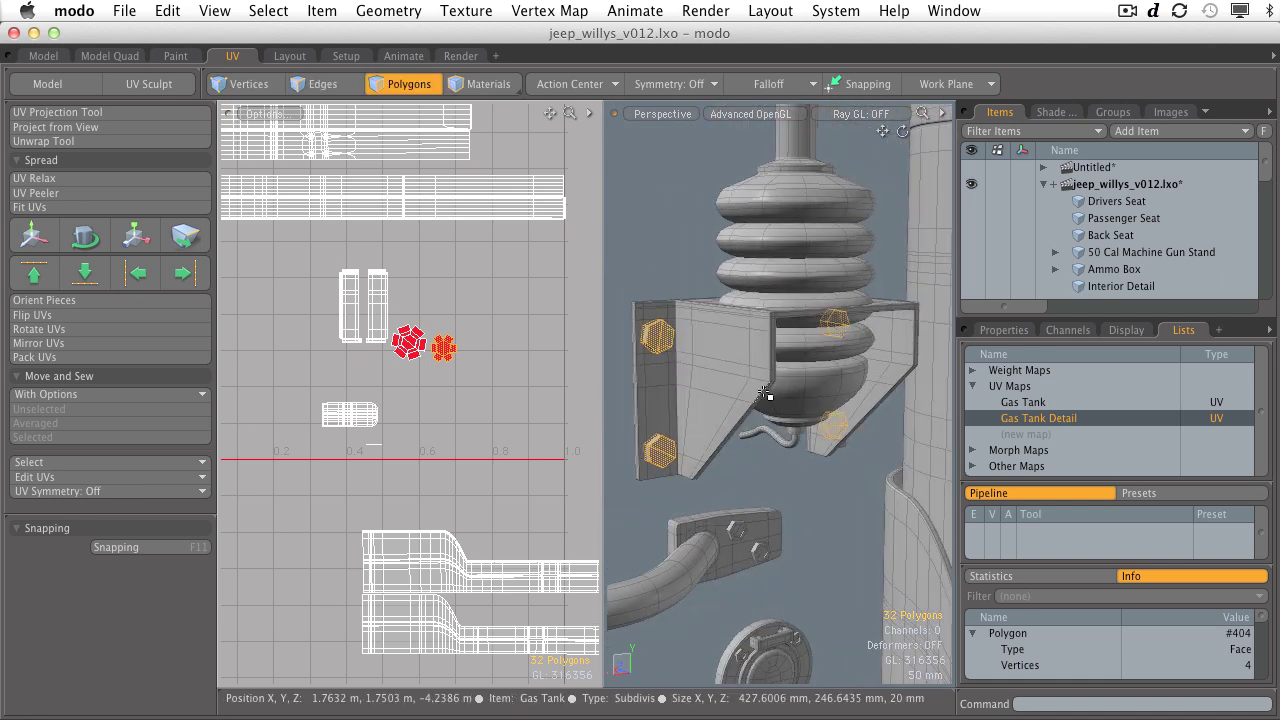
left_click(740, 476)
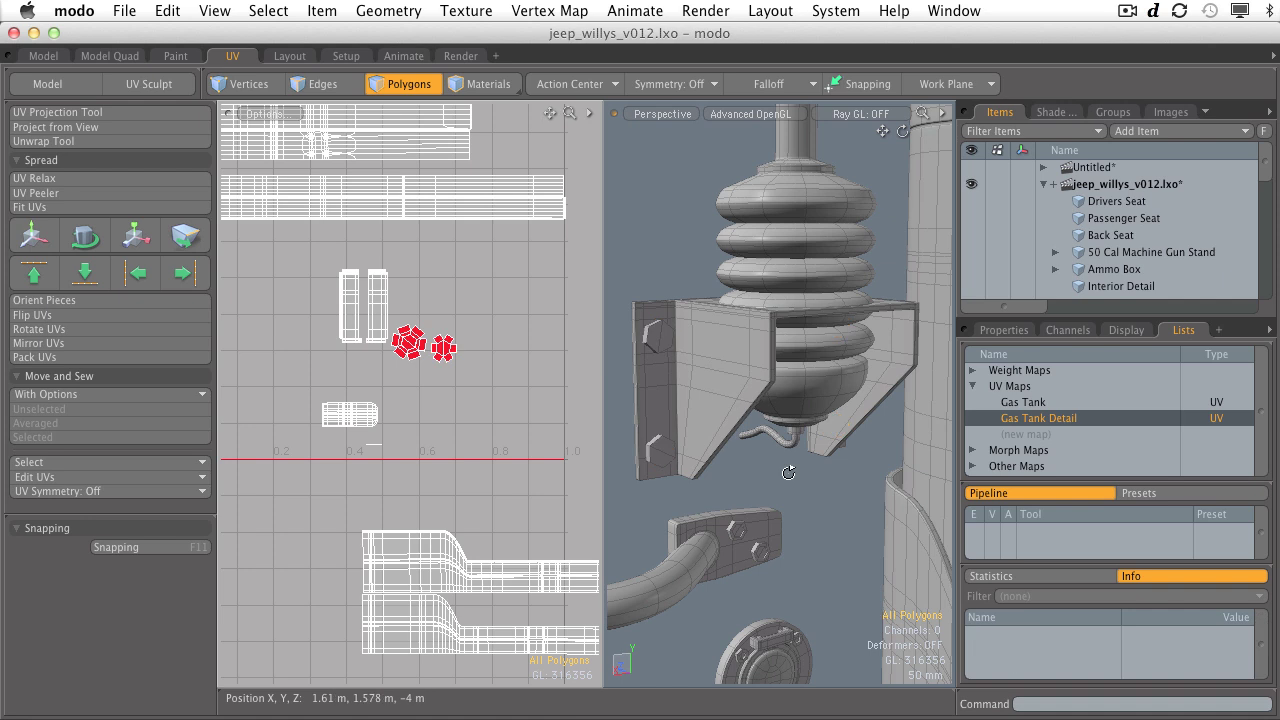
left_click_drag(789, 472, 676, 456, "alt")
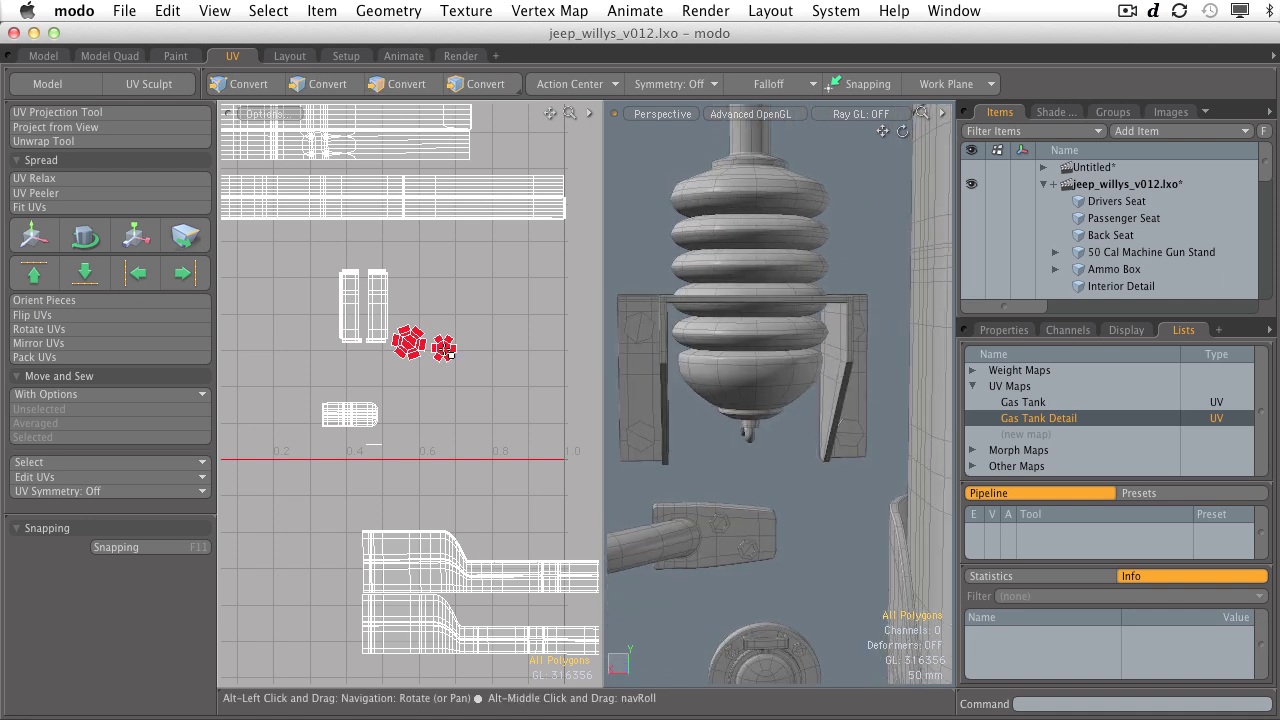
Pack all UV islands with Pack, Orient and Lock Stacked on, Stretch off, direction Auto and 20% gaps, and review the layout.
scroll(445, 349, "down", 4)
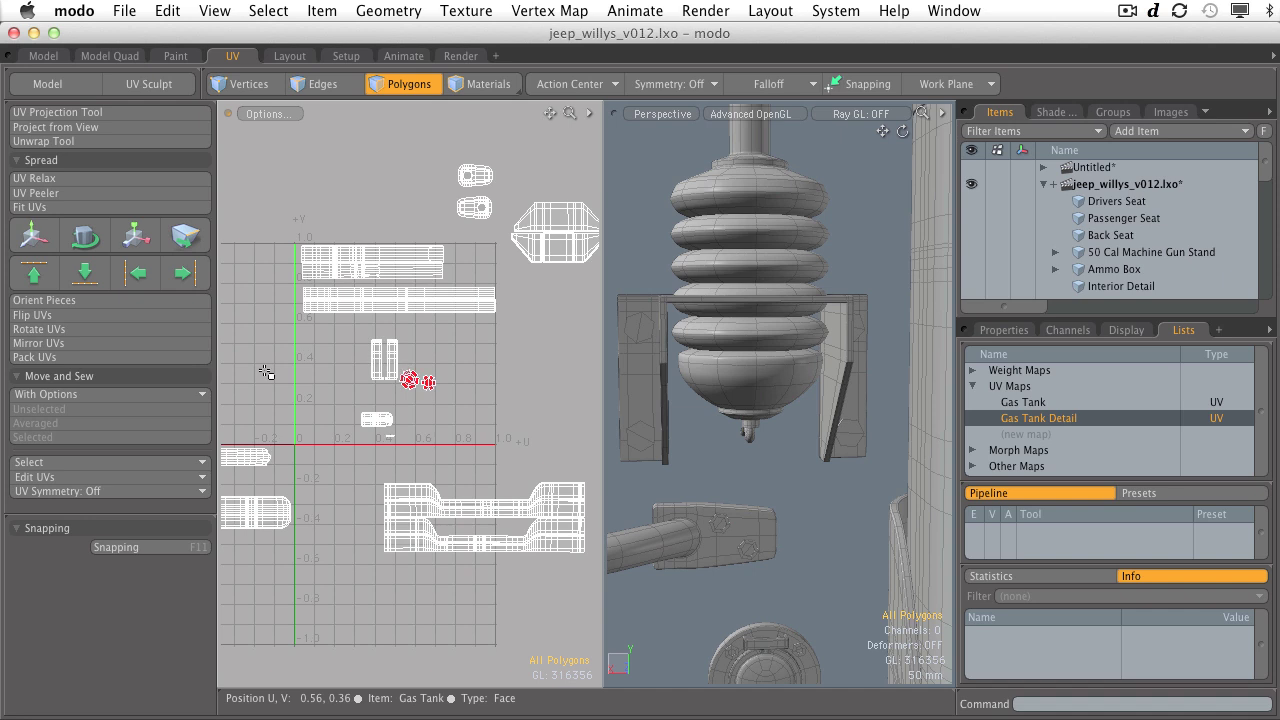
left_click(34, 357)
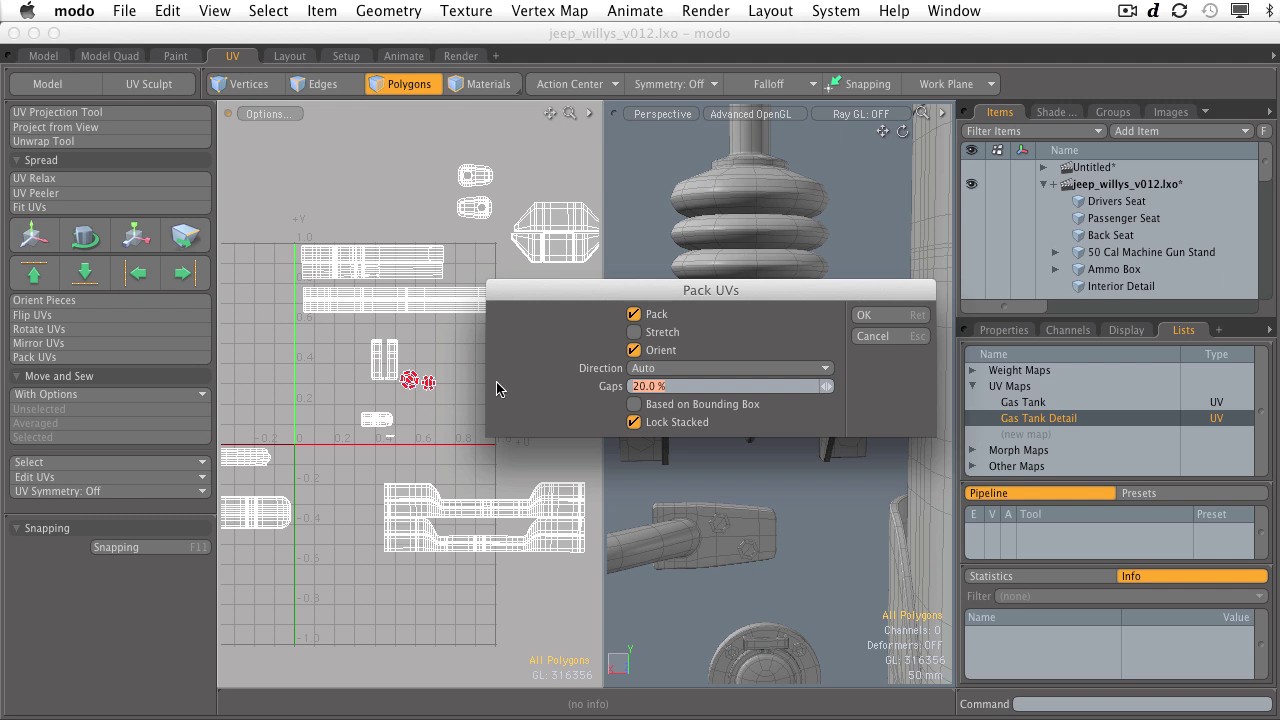
left_click_drag(708, 292, 685, 335)
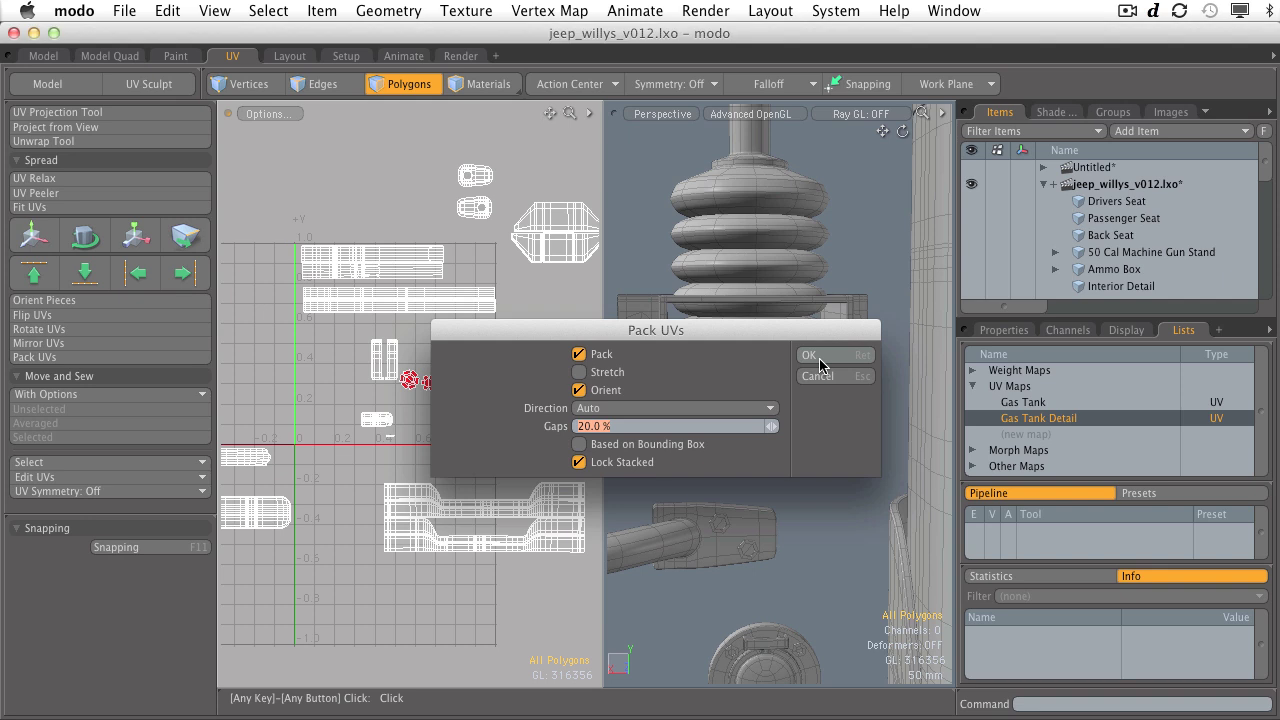
left_click(809, 355)
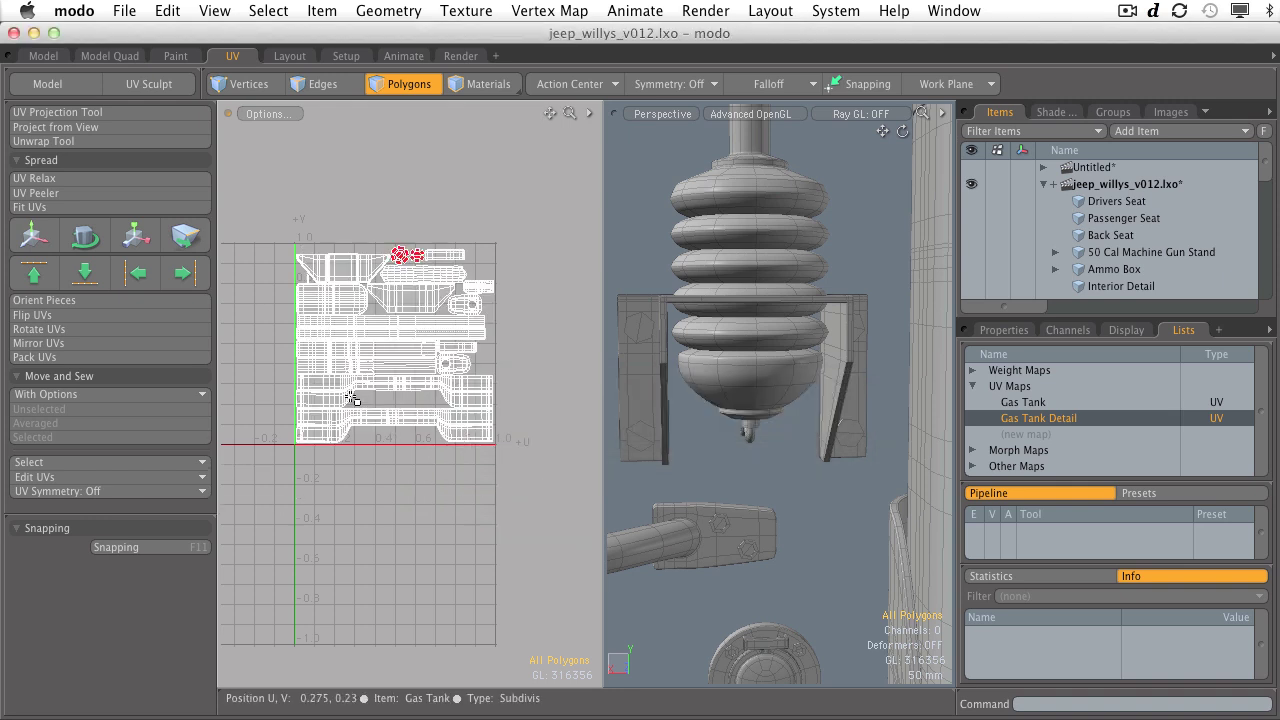
left_click_drag(343, 286, 403, 311, "ctrl+alt")
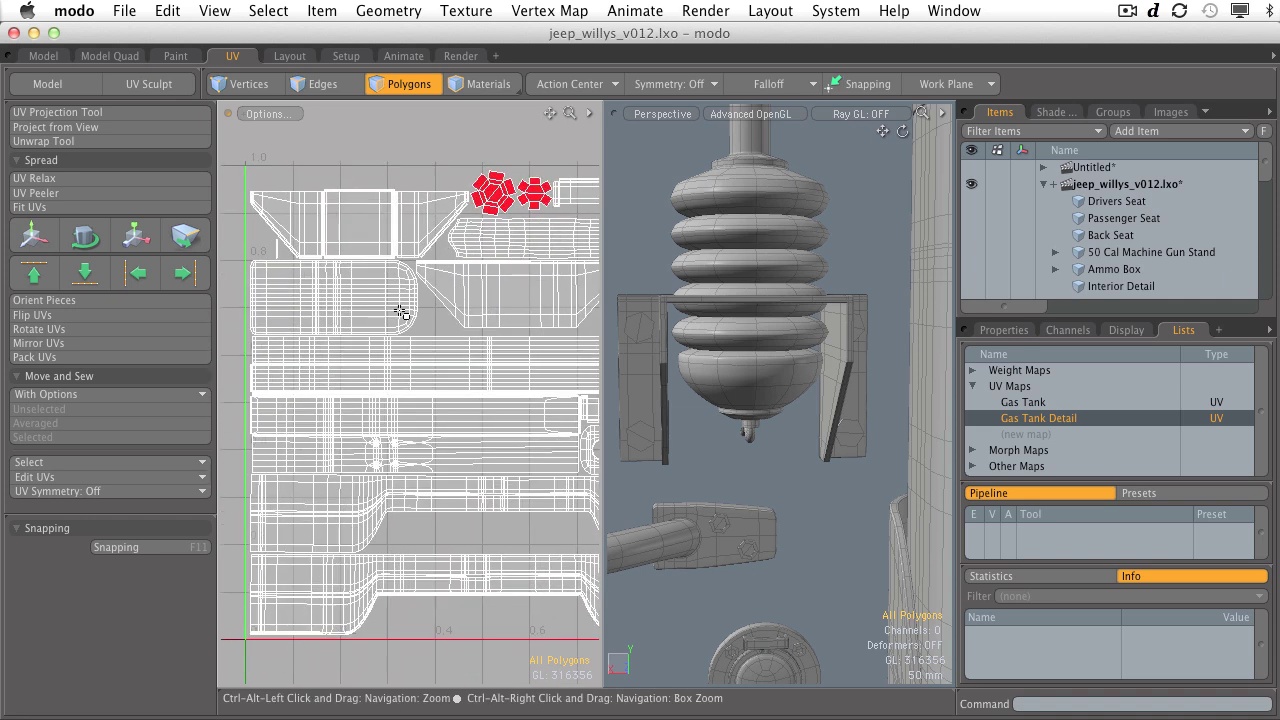
left_click_drag(300, 221, 347, 271, "ctrl+alt")
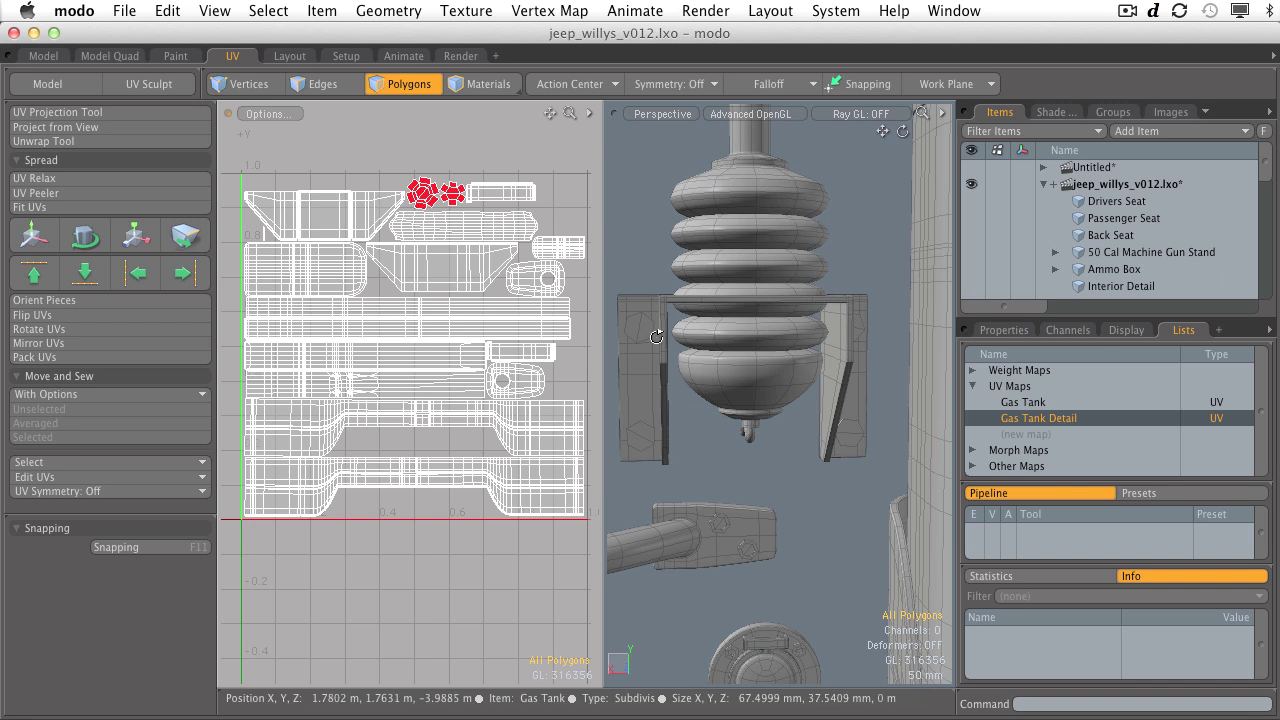
mouse_move(652, 356)
left_mouse_down("ctrl+alt")
mouse_move(813, 364)
mouse_move(640, 368)
left_mouse_up("ctrl+alt")
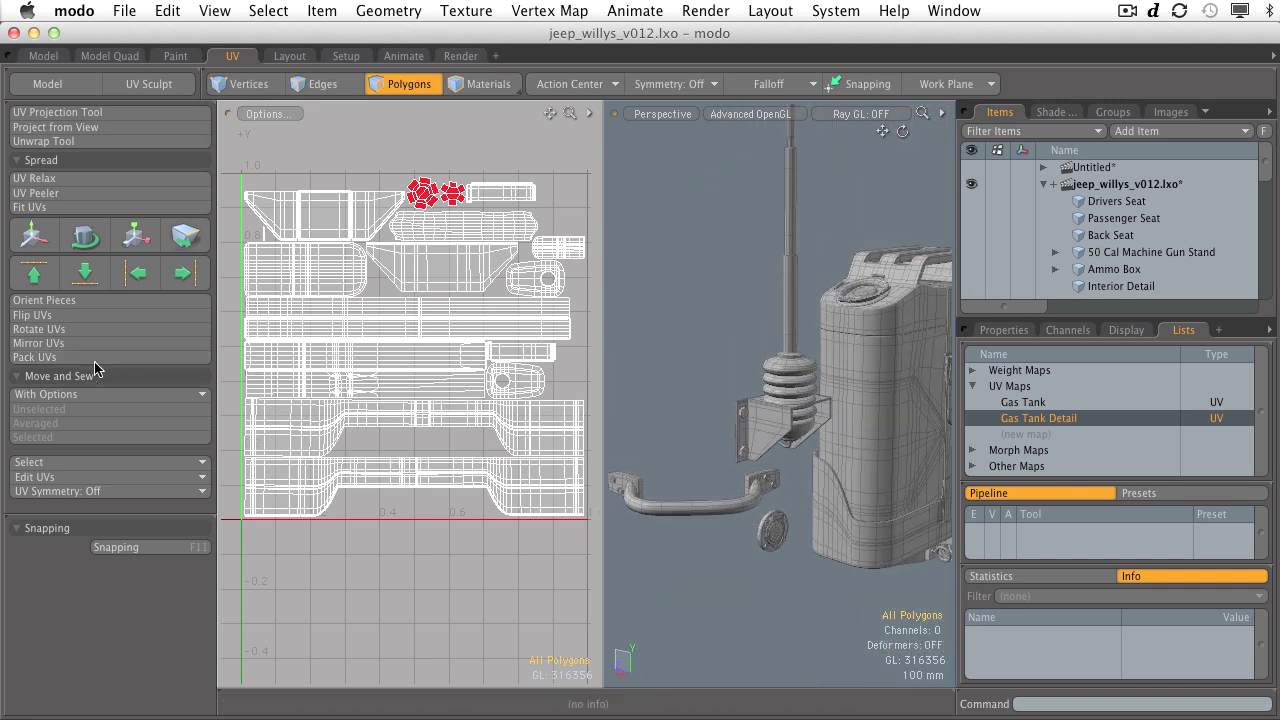